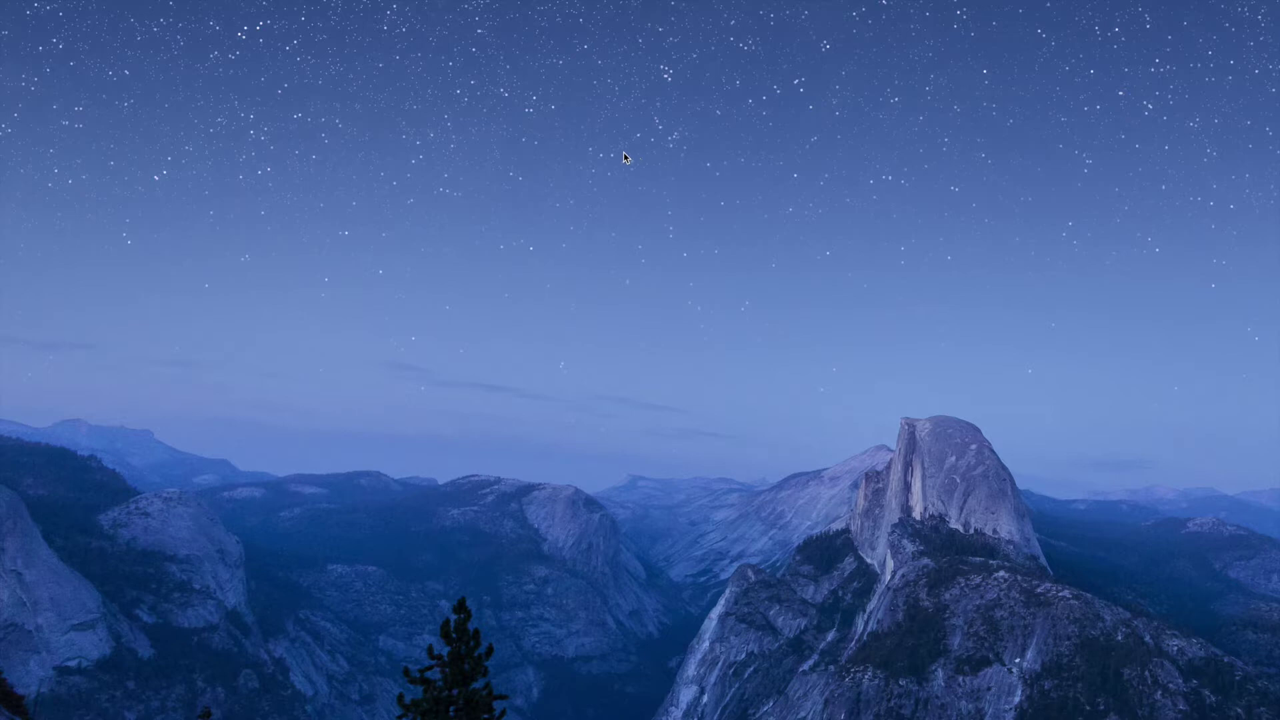
Step: Create a new folder named web1 on the desktop
right_click(584, 199)
click(606, 205)
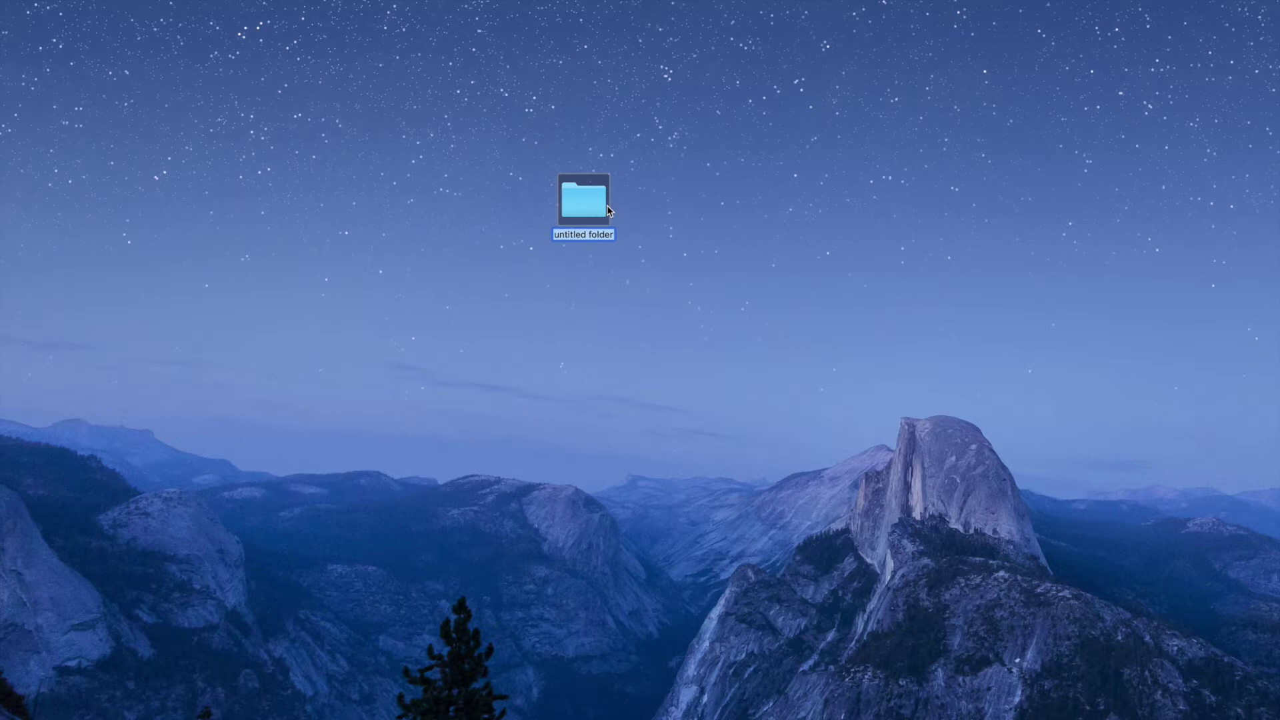
text(web1)
key(Return)
Step: Open the web1 folder and create a subfolder named demos inside it
double_click(589, 202)
drag(820, 78, 619, 95)
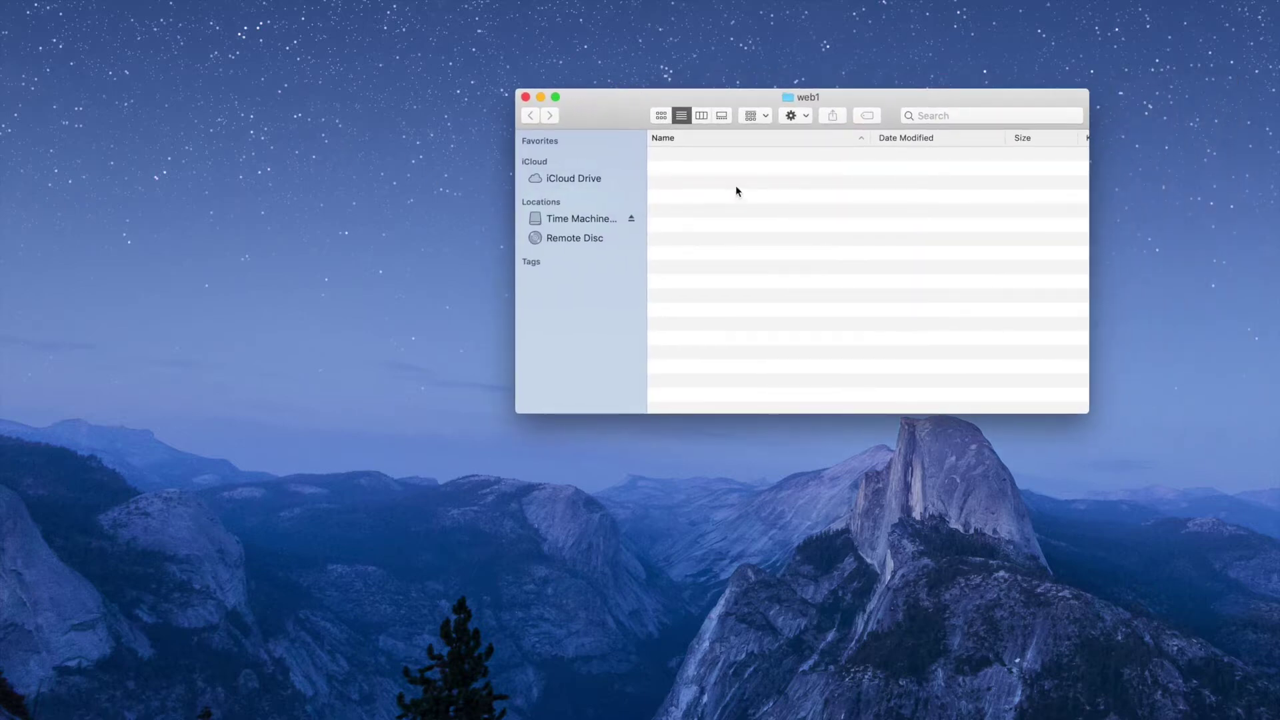
right_click(724, 176)
click(752, 181)
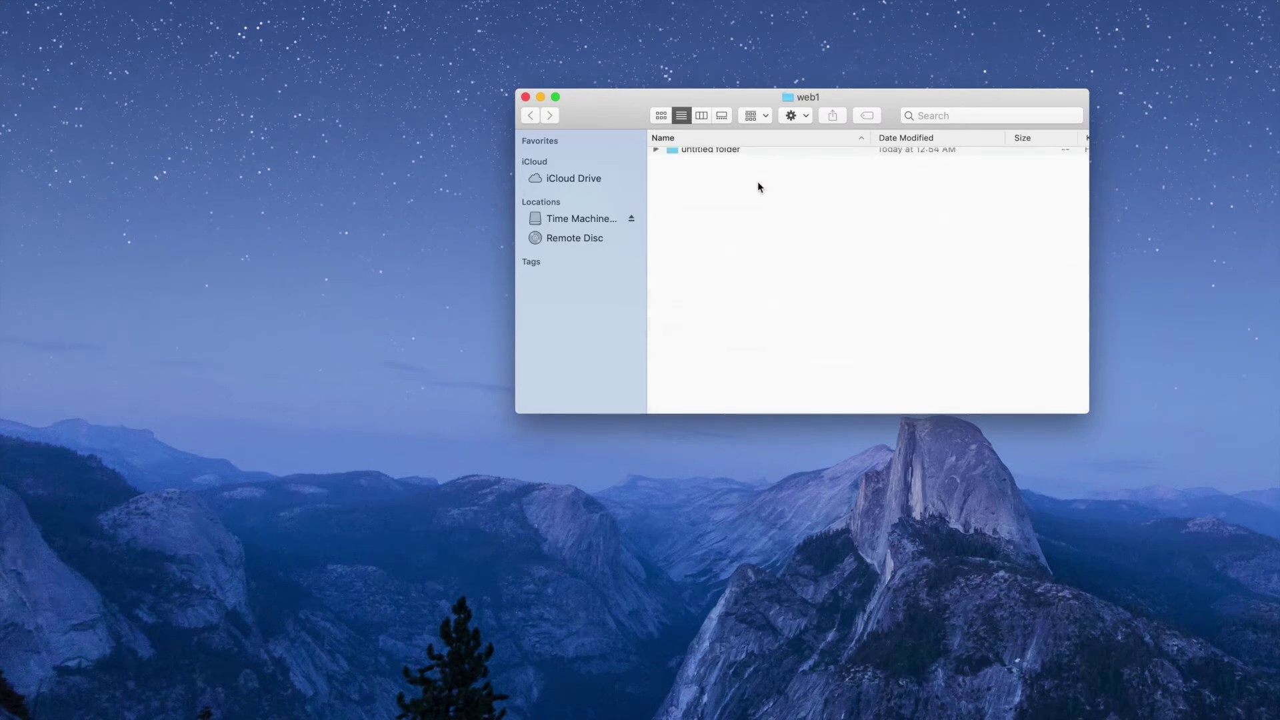
text(demos)
key(Return)
Step: Add a second subfolder named assignments inside web1, and close the folder window
click(711, 214)
right_click(711, 214)
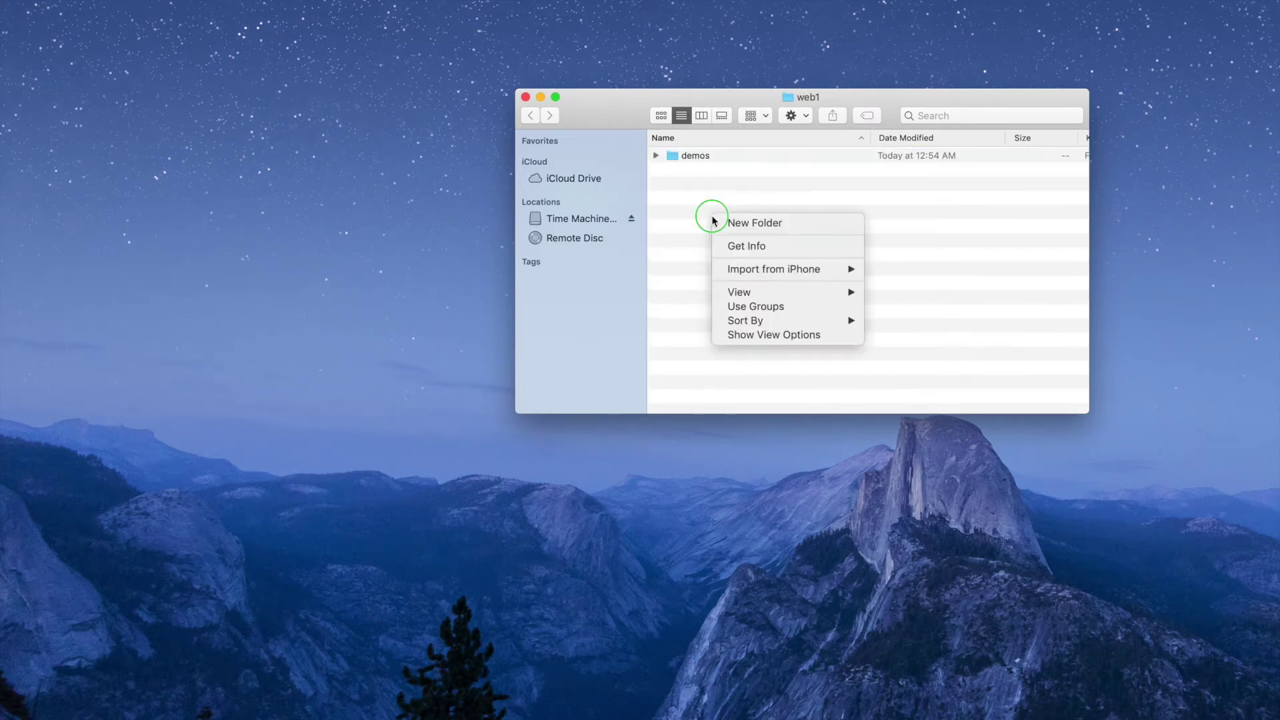
click(729, 223)
text(as)
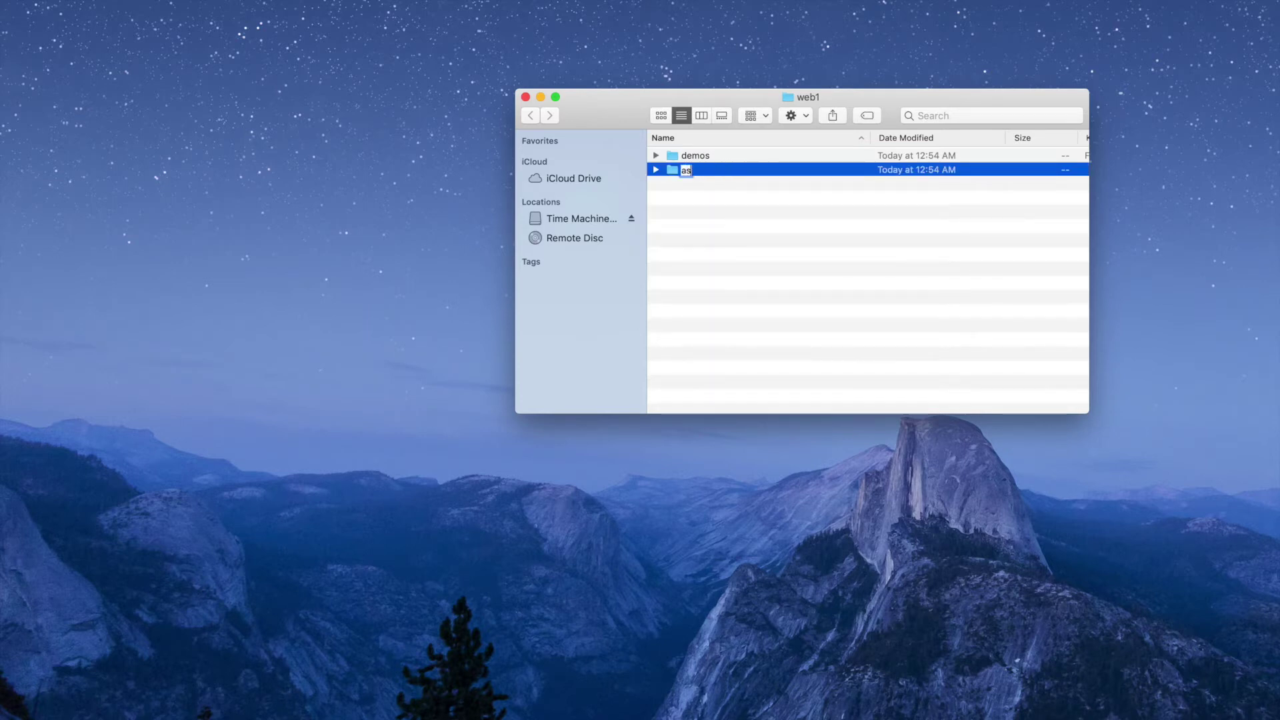
text(signments)
key(Return)
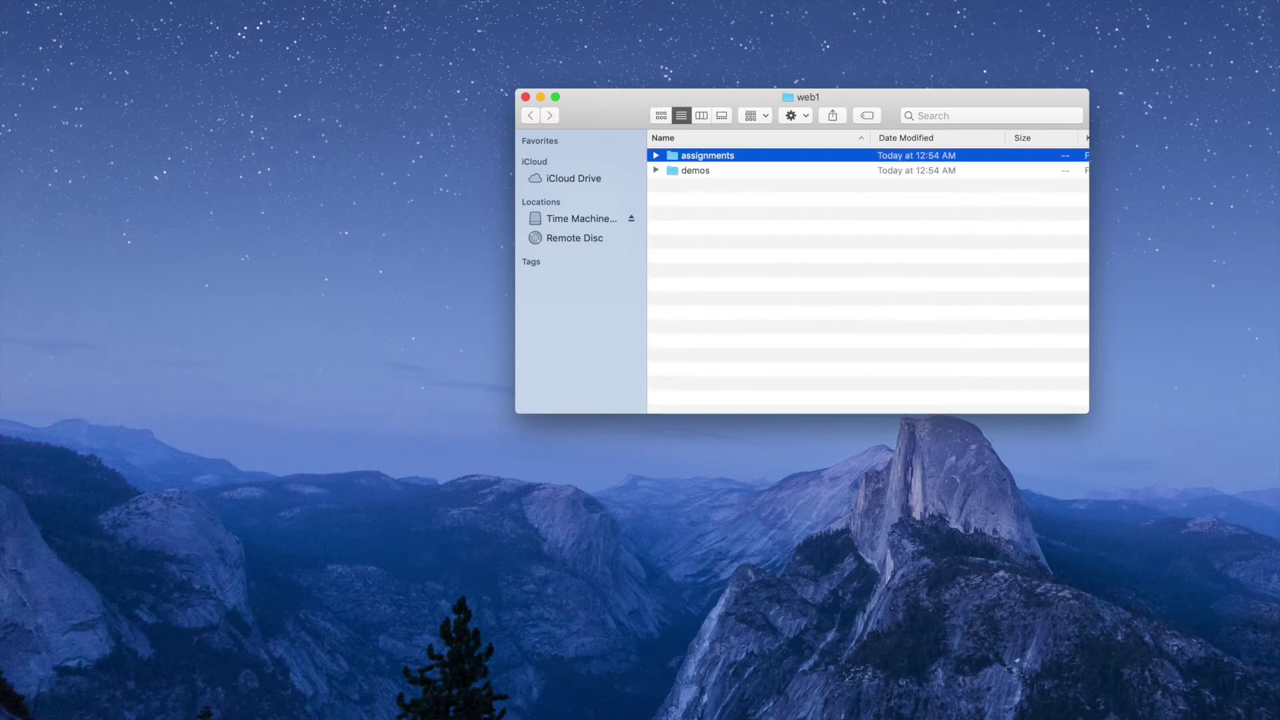
click(526, 99)
Step: Move the web1 folder to the upper-right part of the desktop and check its contents
drag(590, 197, 673, 146)
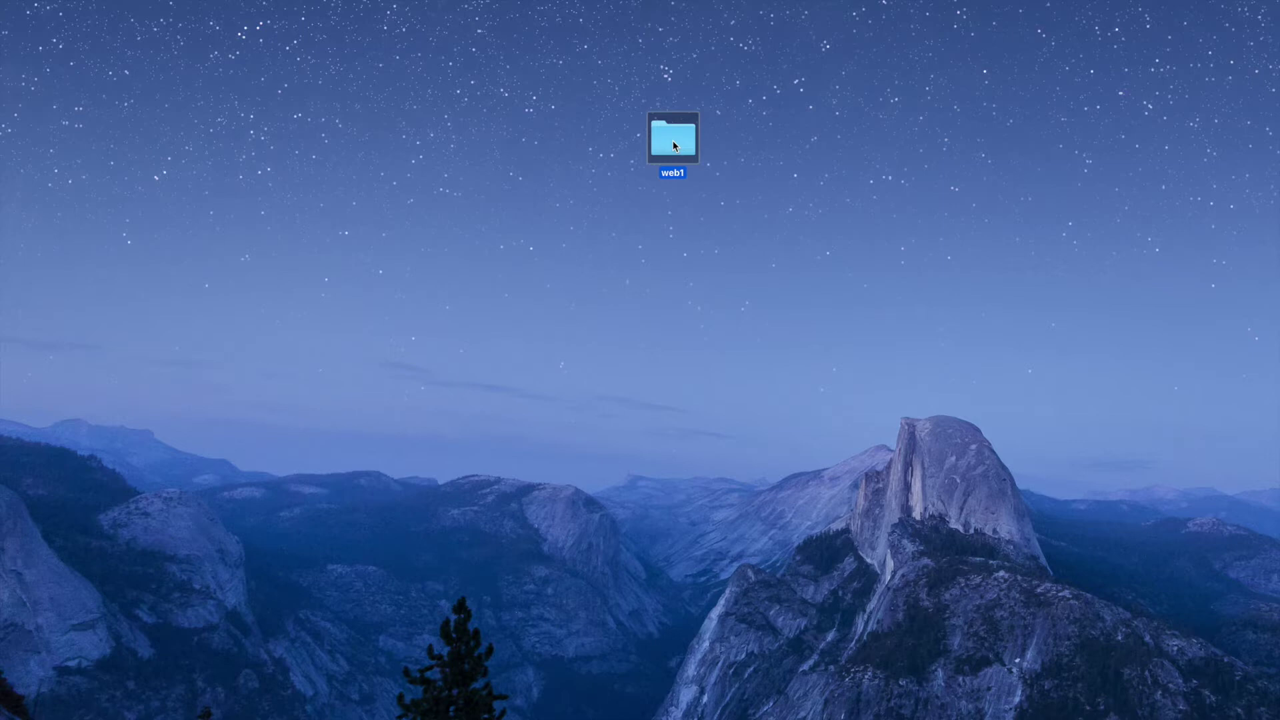
drag(673, 146, 677, 168)
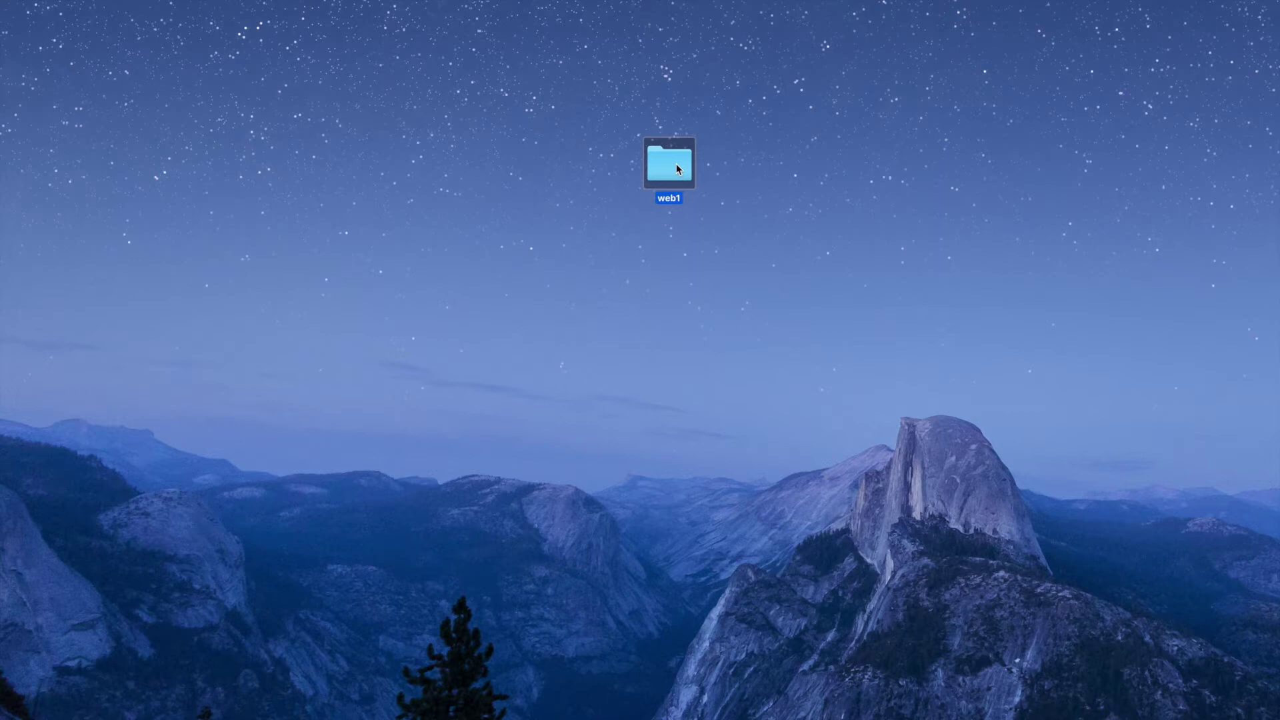
drag(679, 172, 740, 188)
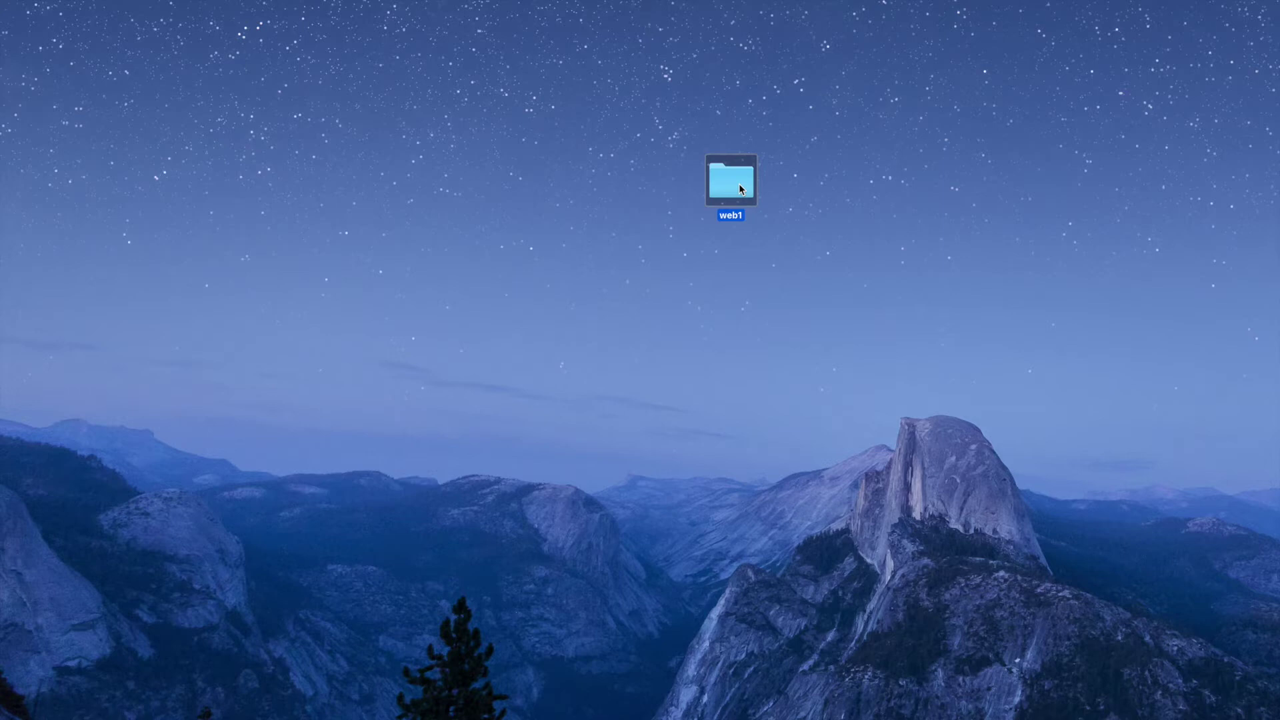
drag(740, 188, 770, 192)
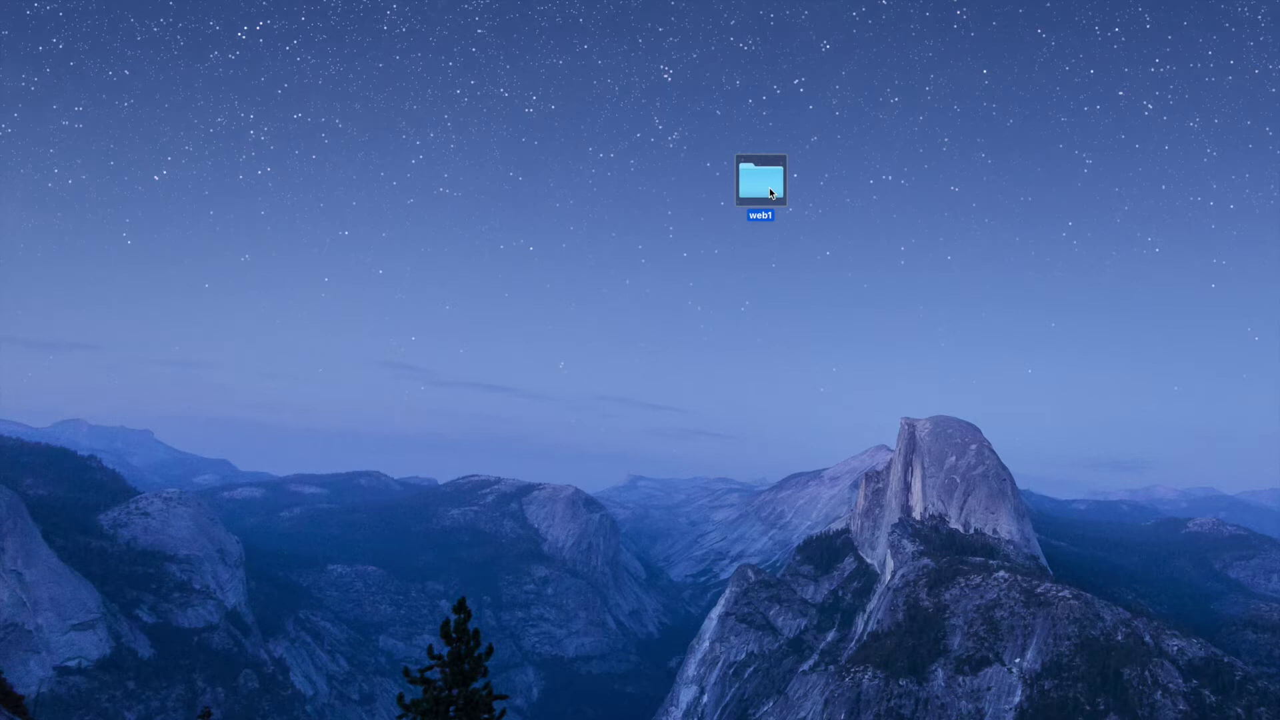
drag(773, 177, 887, 99)
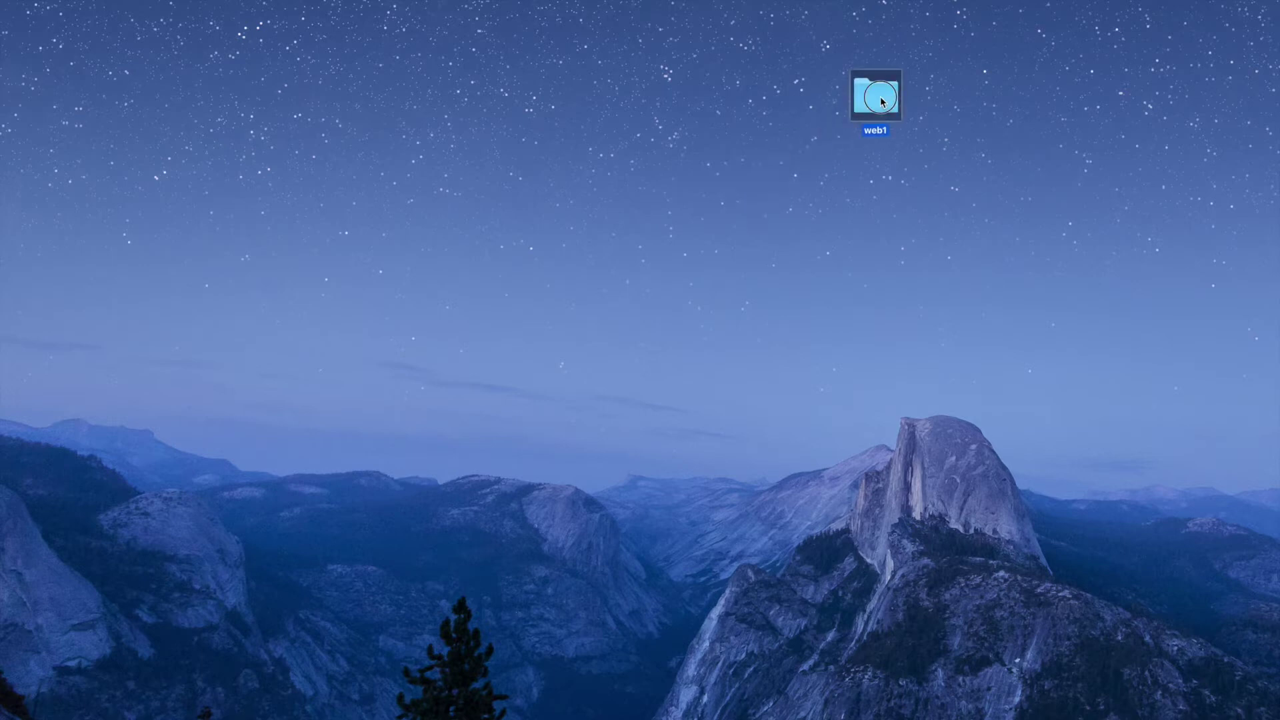
double_click(920, 94)
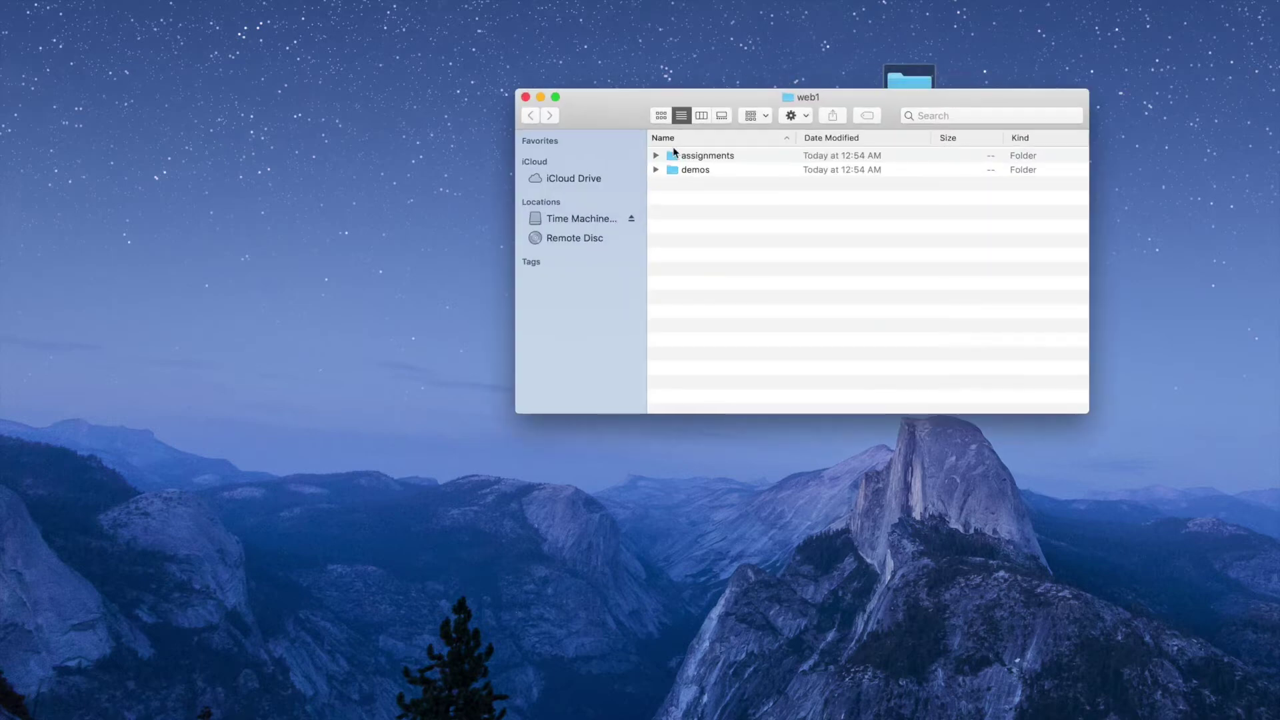
click(526, 98)
drag(891, 86, 941, 79)
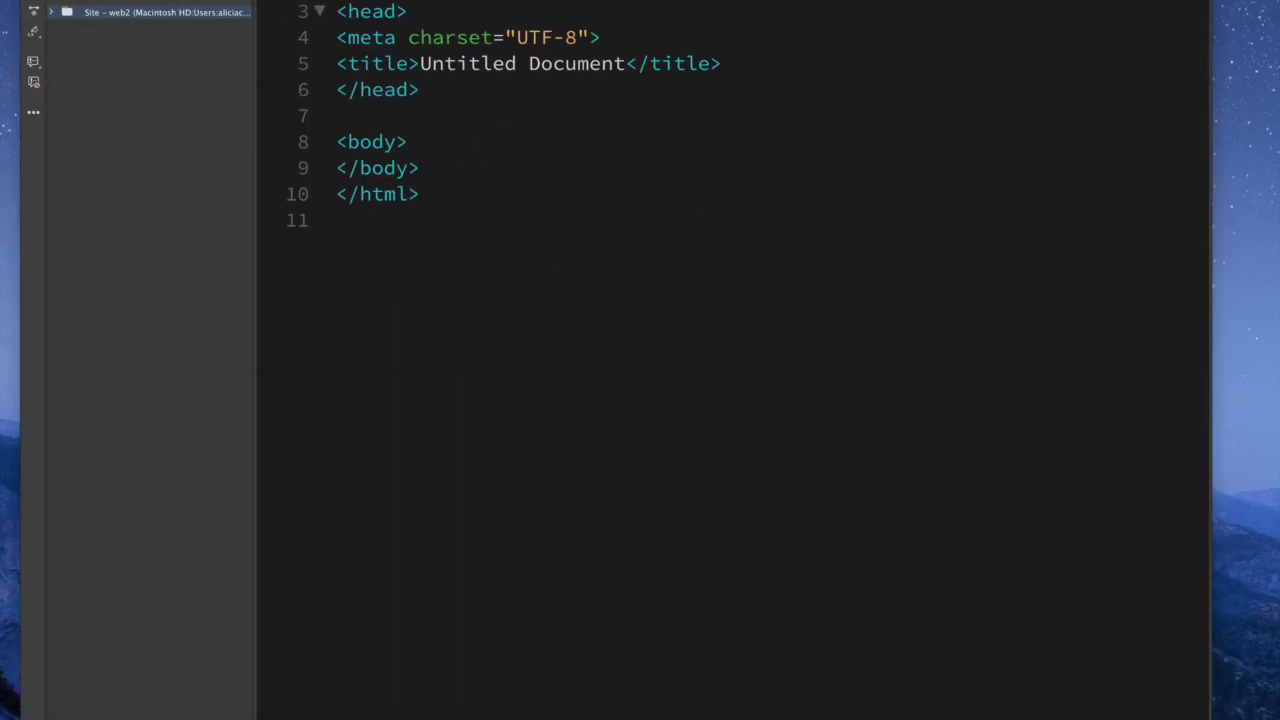
Step: Close the untitled HTML document in Dreamweaver and start a new site named web1
drag(1211, 719, 1233, 719)
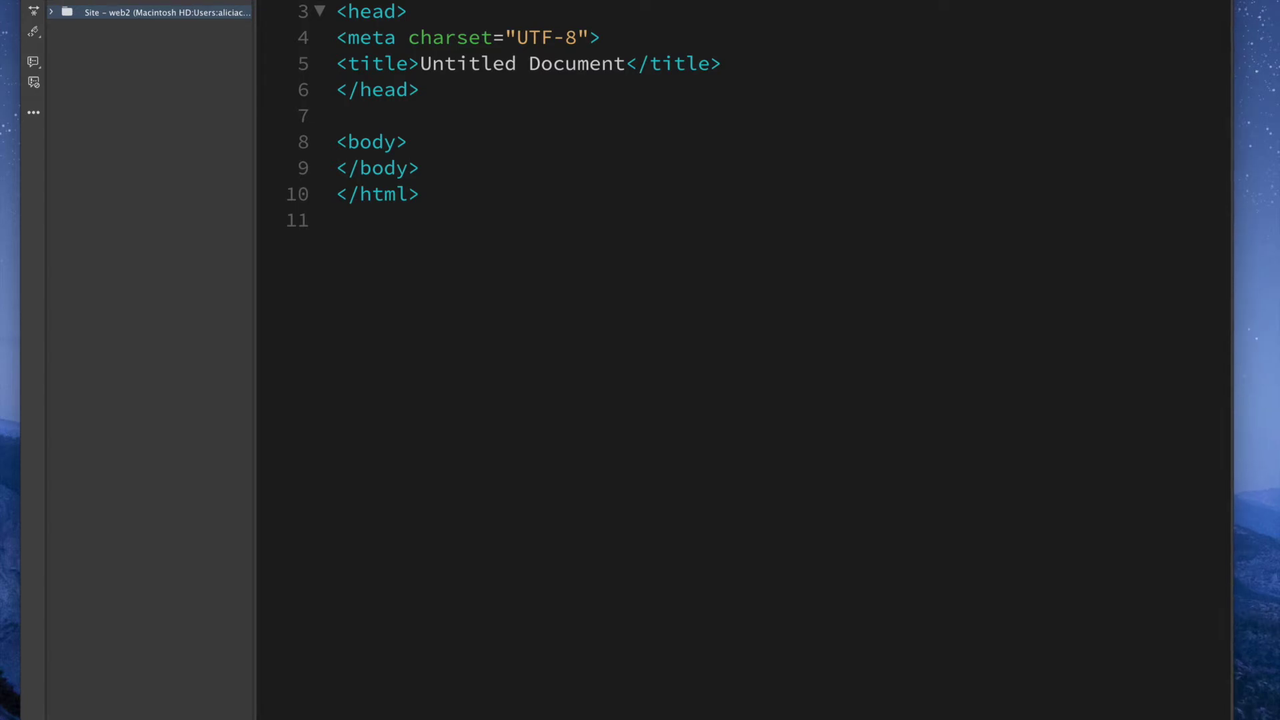
click(660, 256)
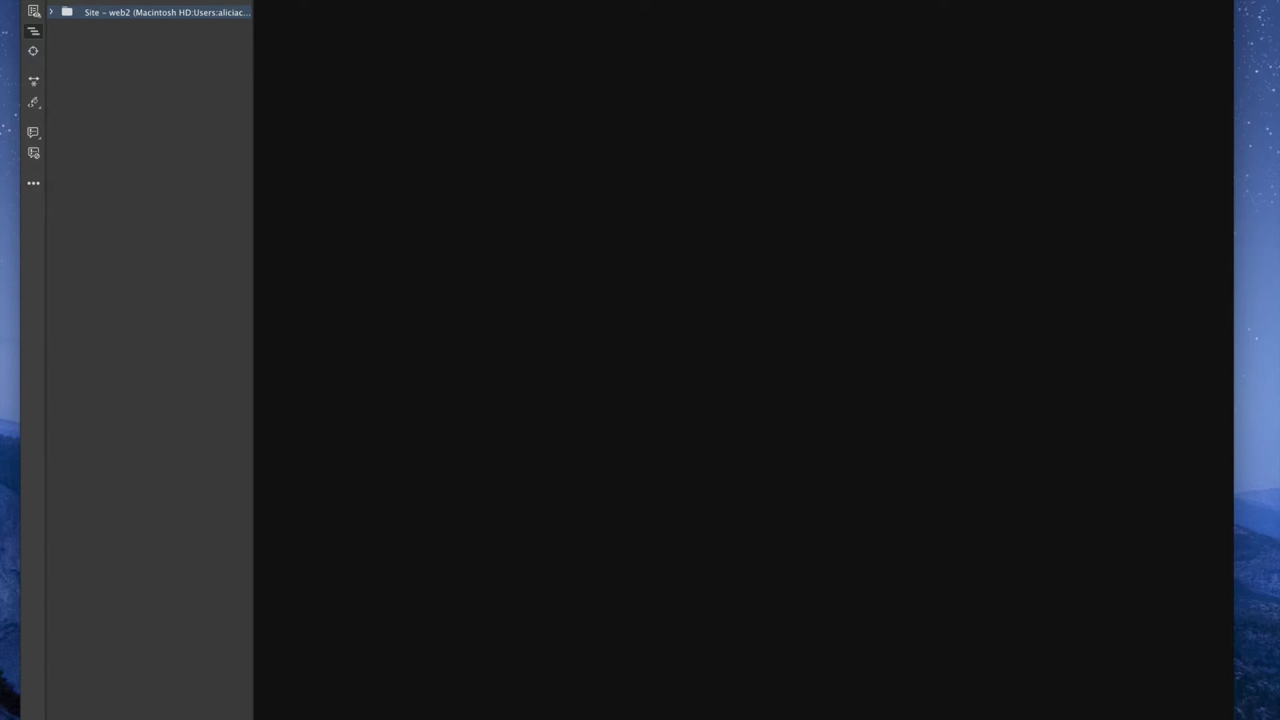
click(344, 0)
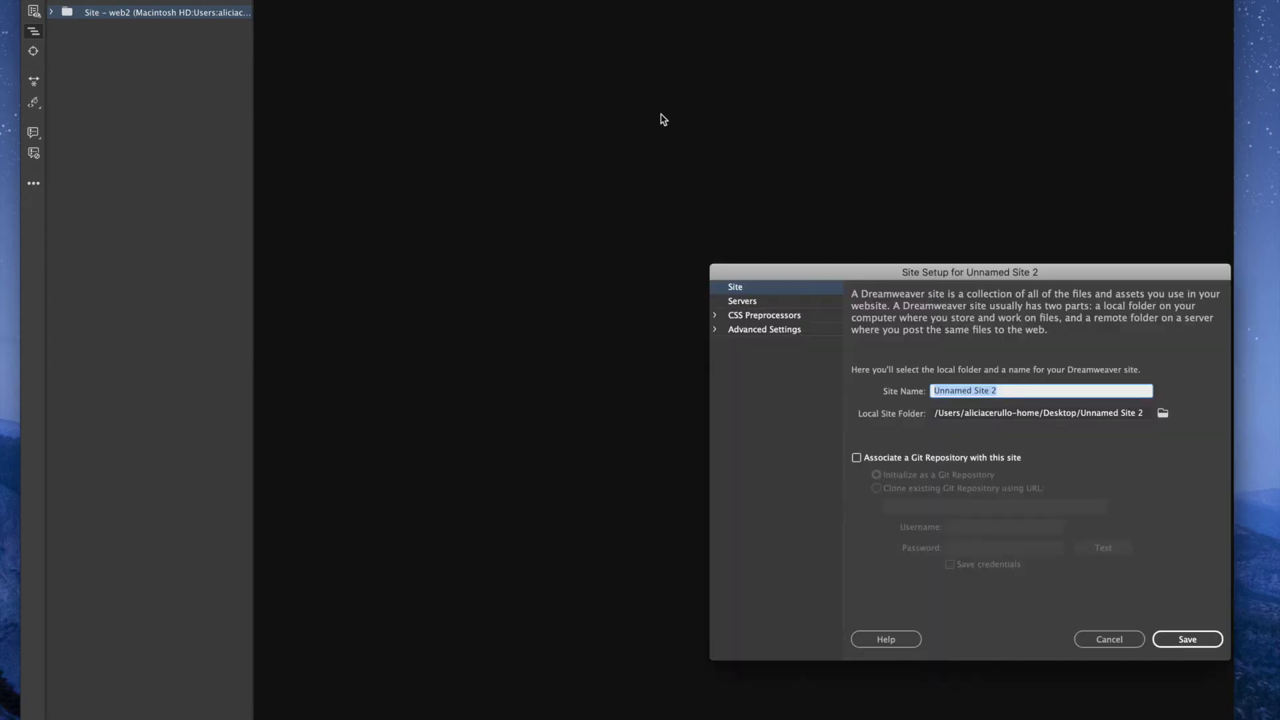
drag(847, 263, 562, 100)
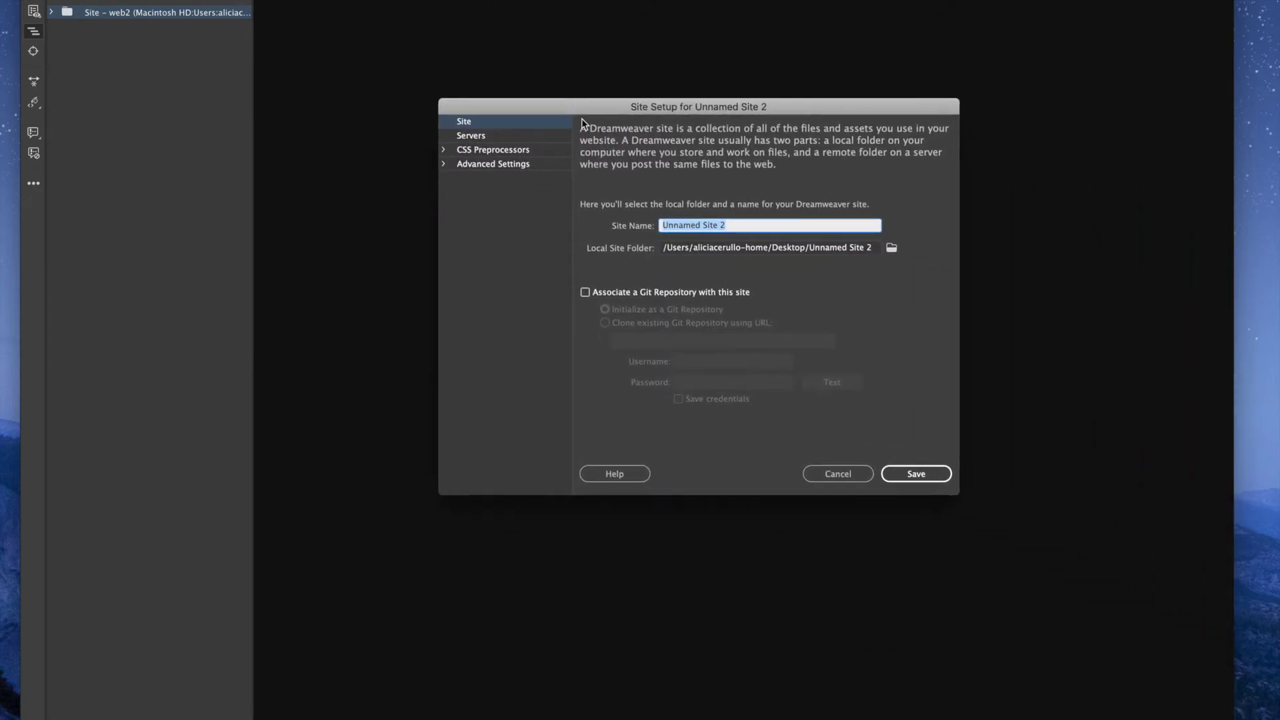
text(web1)
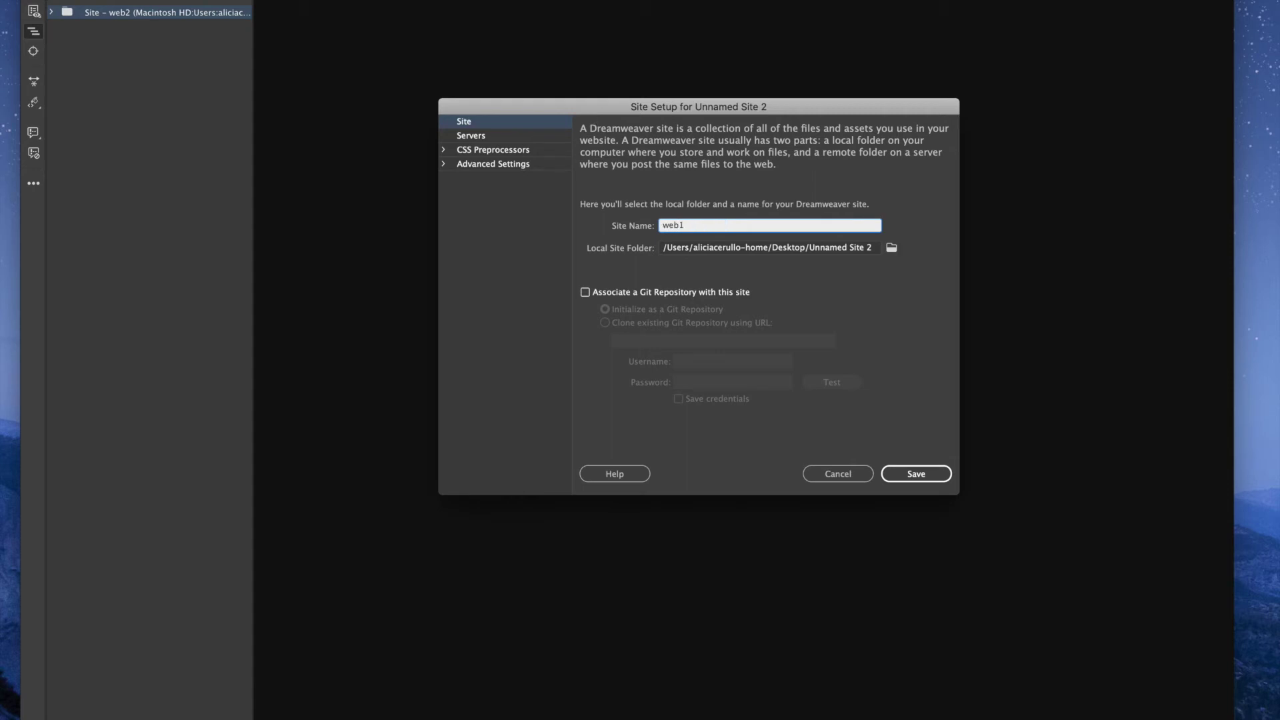
Step: Set the local site folder to the web1 folder on the Desktop and save the site setup
click(892, 248)
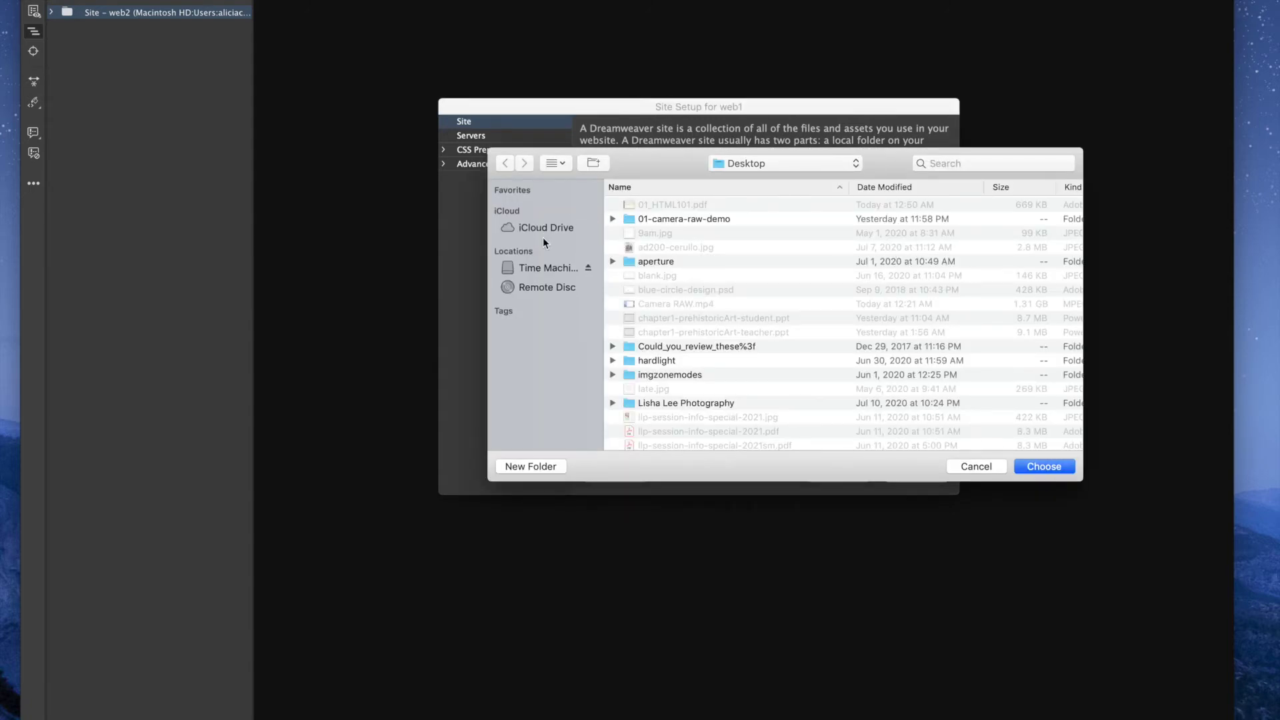
click(583, 190)
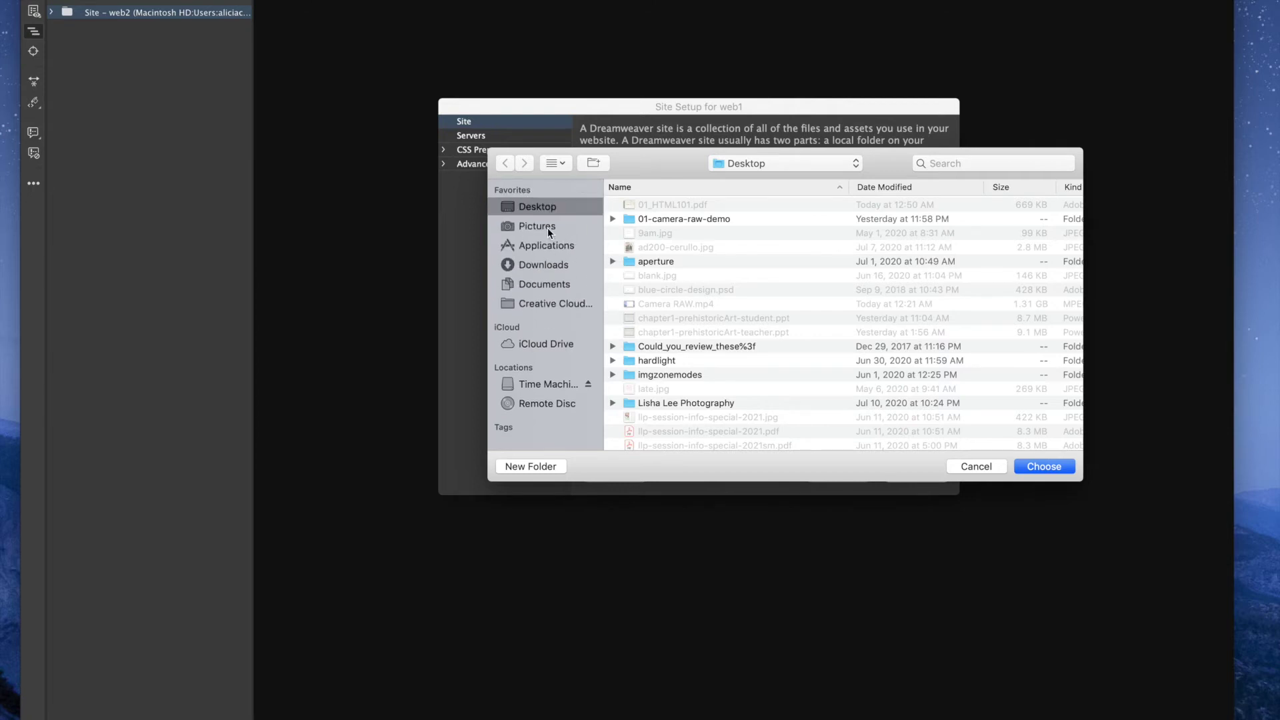
scroll(697, 318, down, 10)
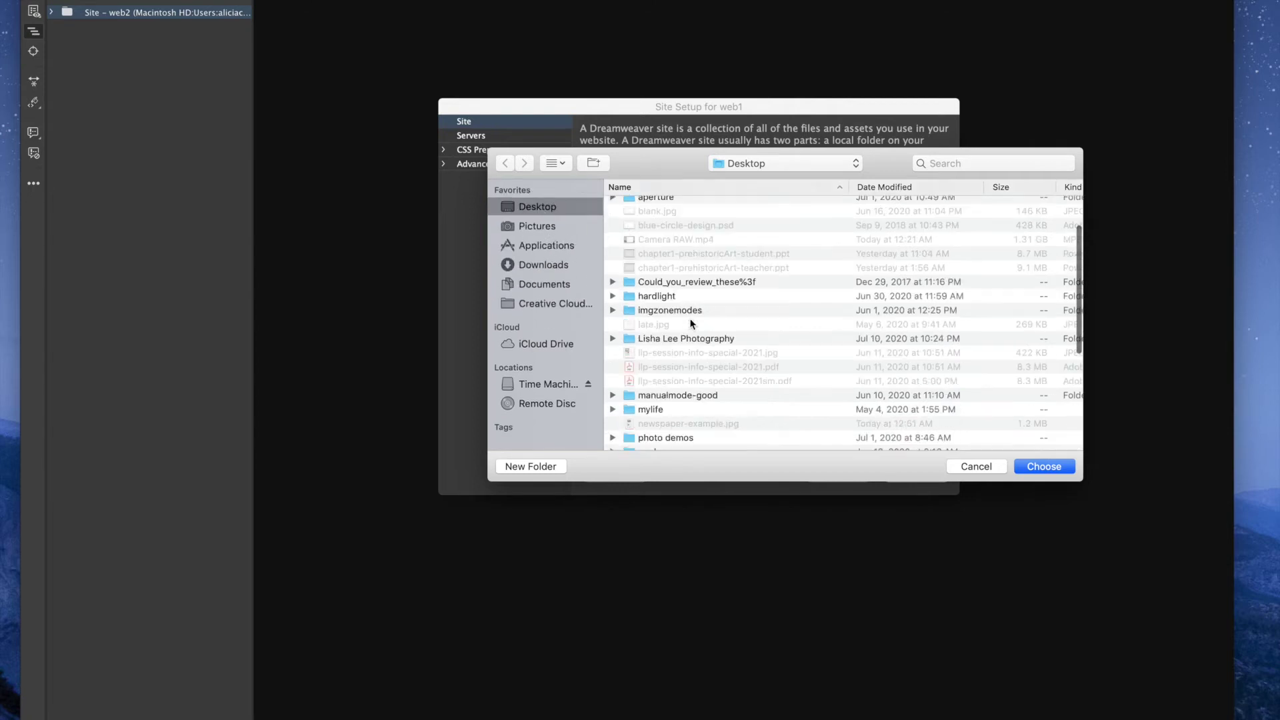
click(646, 415)
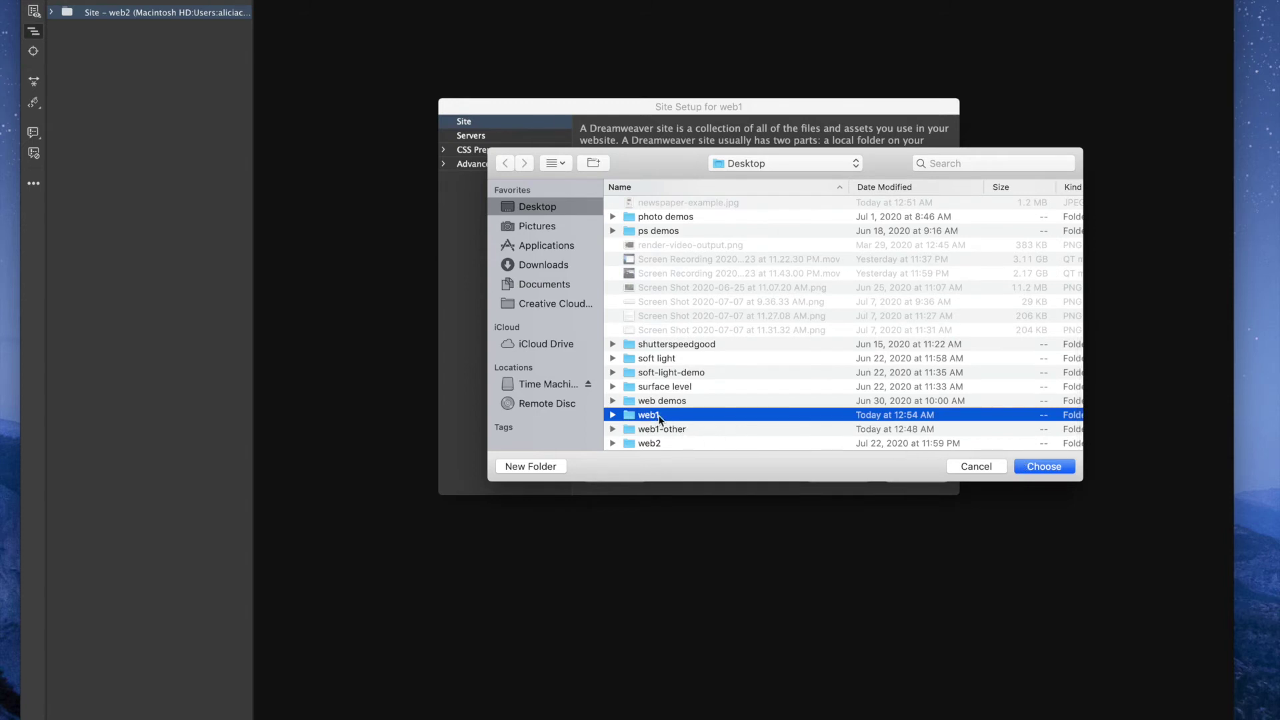
click(1044, 466)
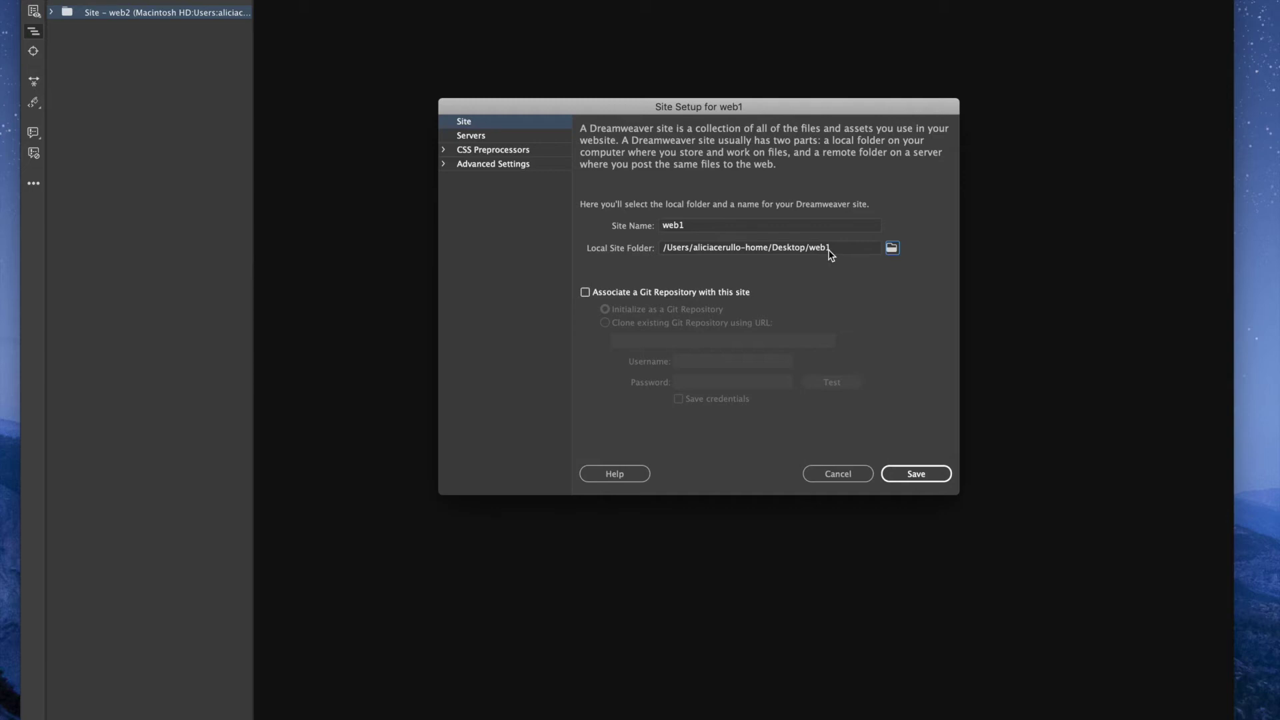
click(934, 474)
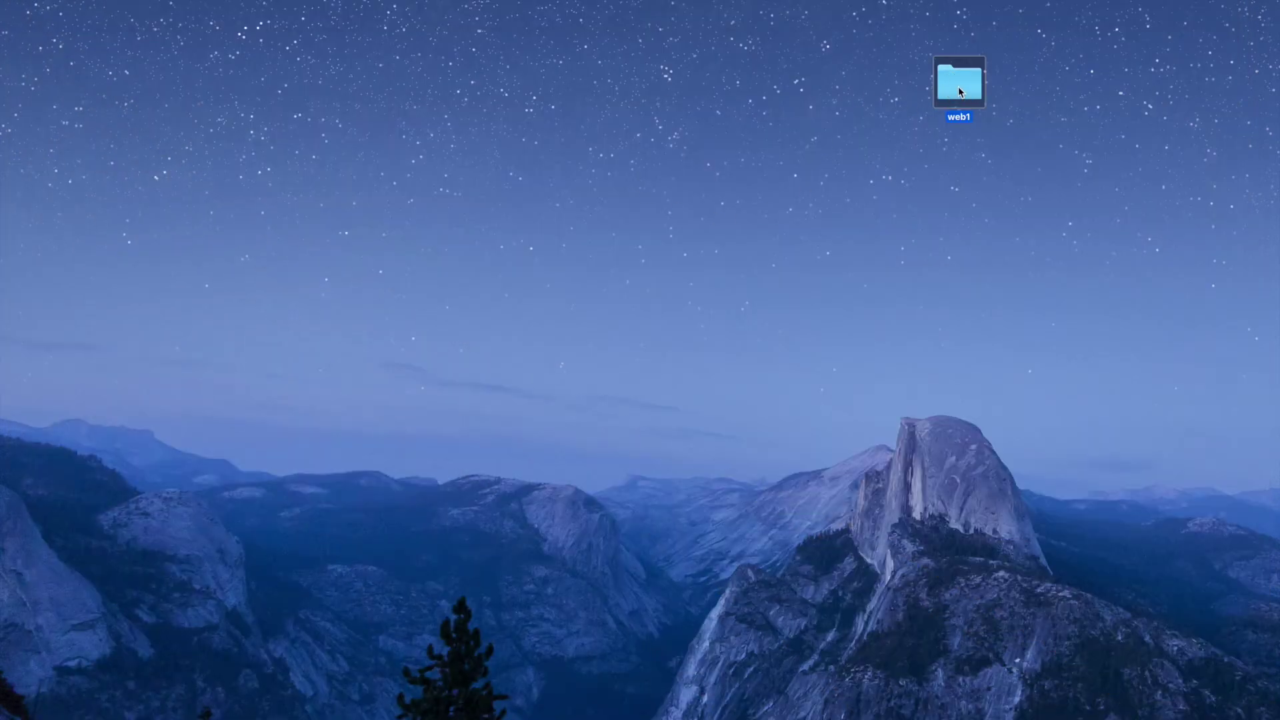
Step: Switch to the desktop and examine the contents of the web1 folder, closing its window when done
double_click(958, 87)
click(642, 100)
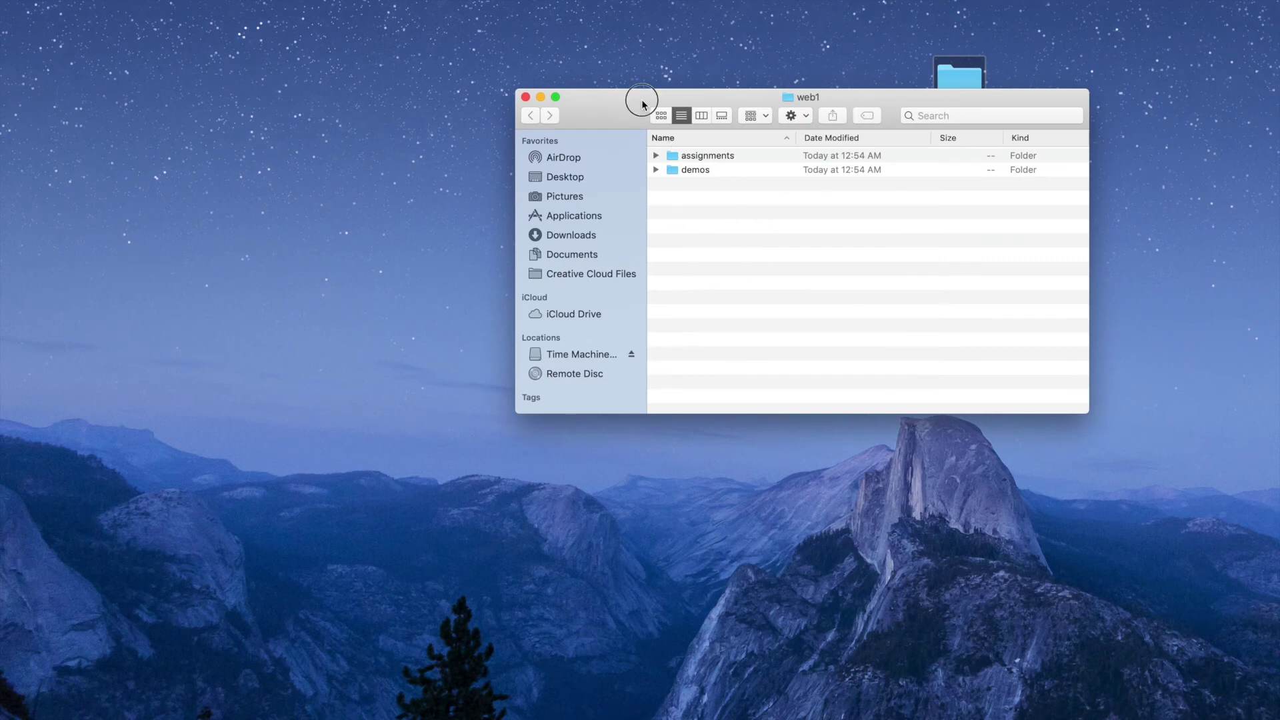
right_click(726, 200)
click(711, 200)
click(526, 97)
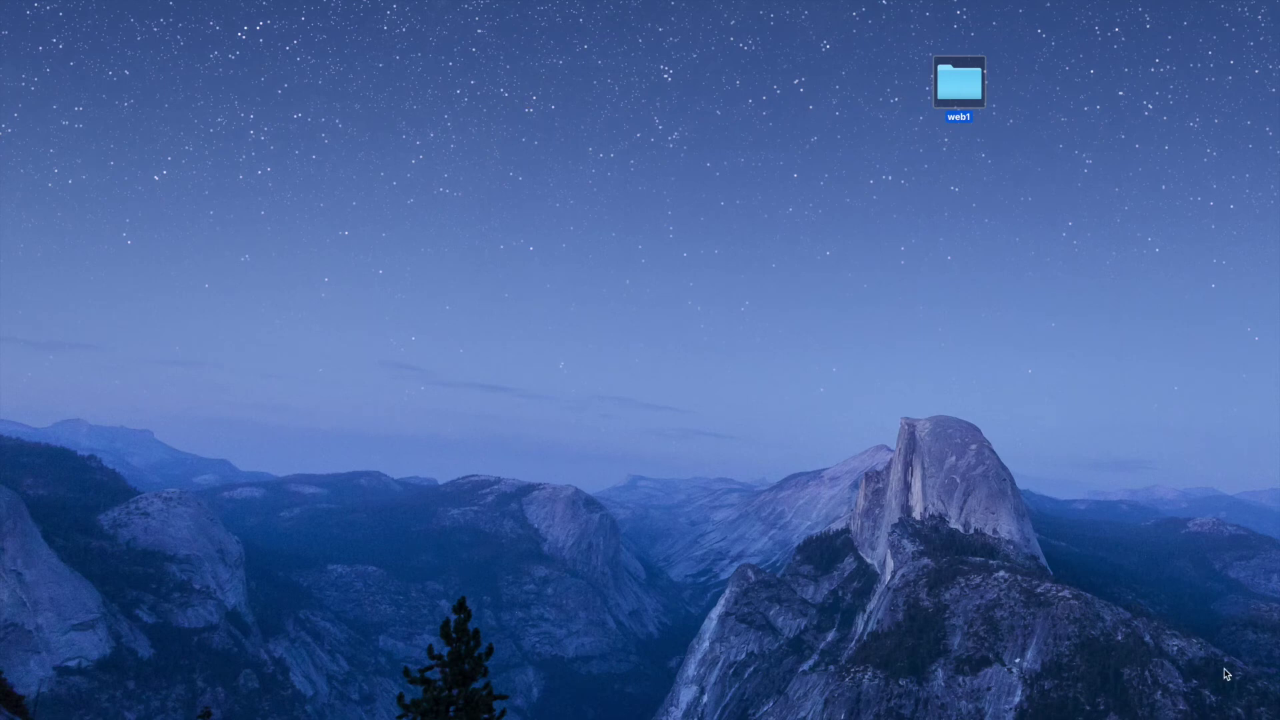
Step: Switch to Dreamweaver, review the Code Hints, Code Format and Fonts preferences, and apply the settings
click(1127, 719)
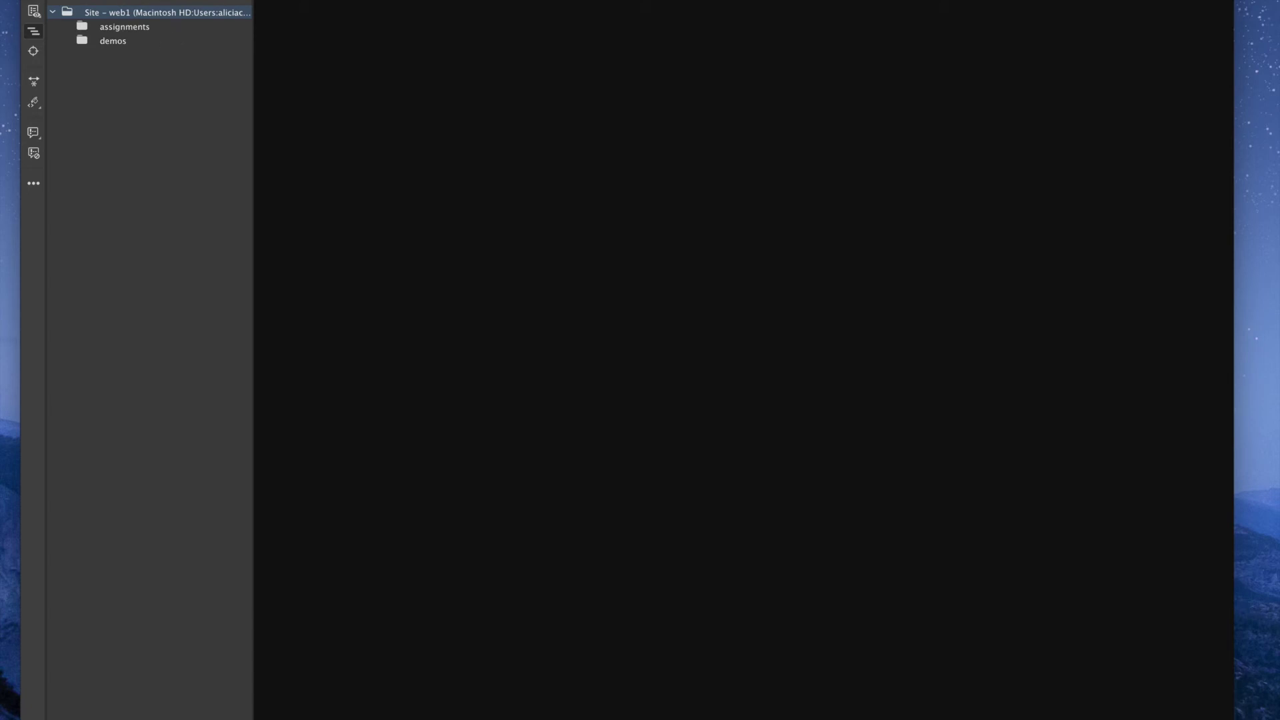
click(63, 0)
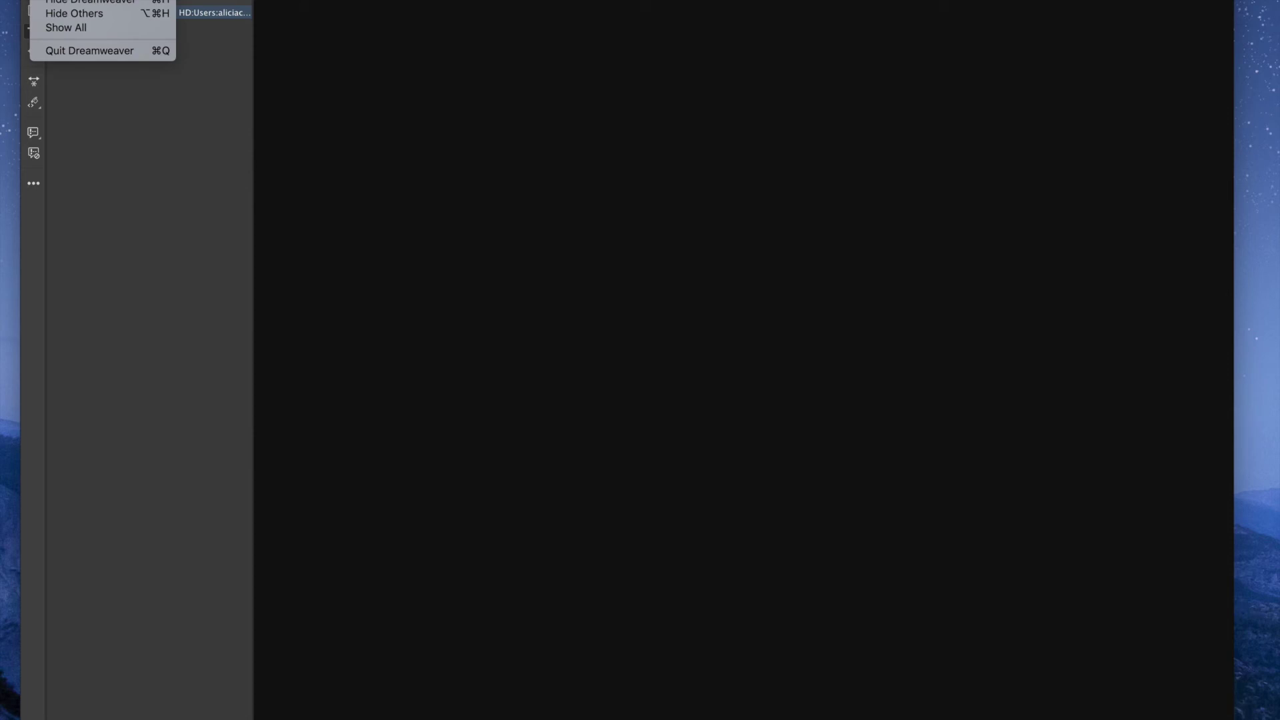
key(super+comma)
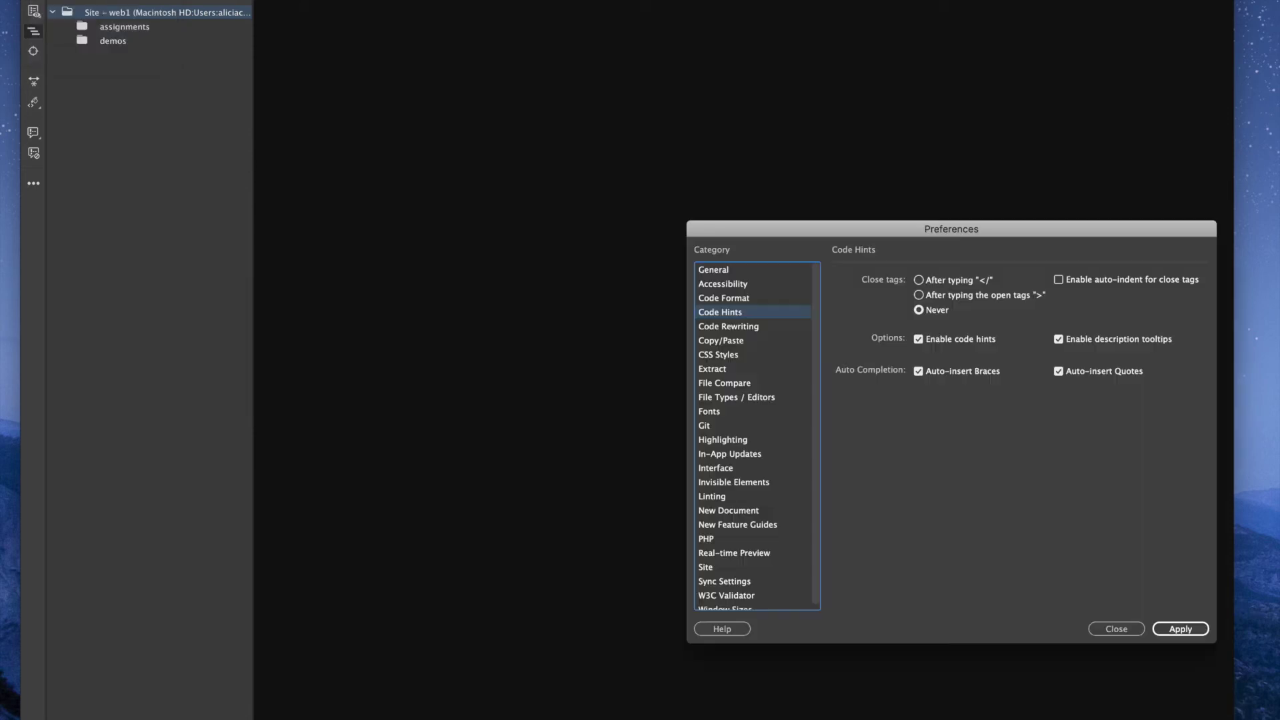
drag(754, 223, 491, 89)
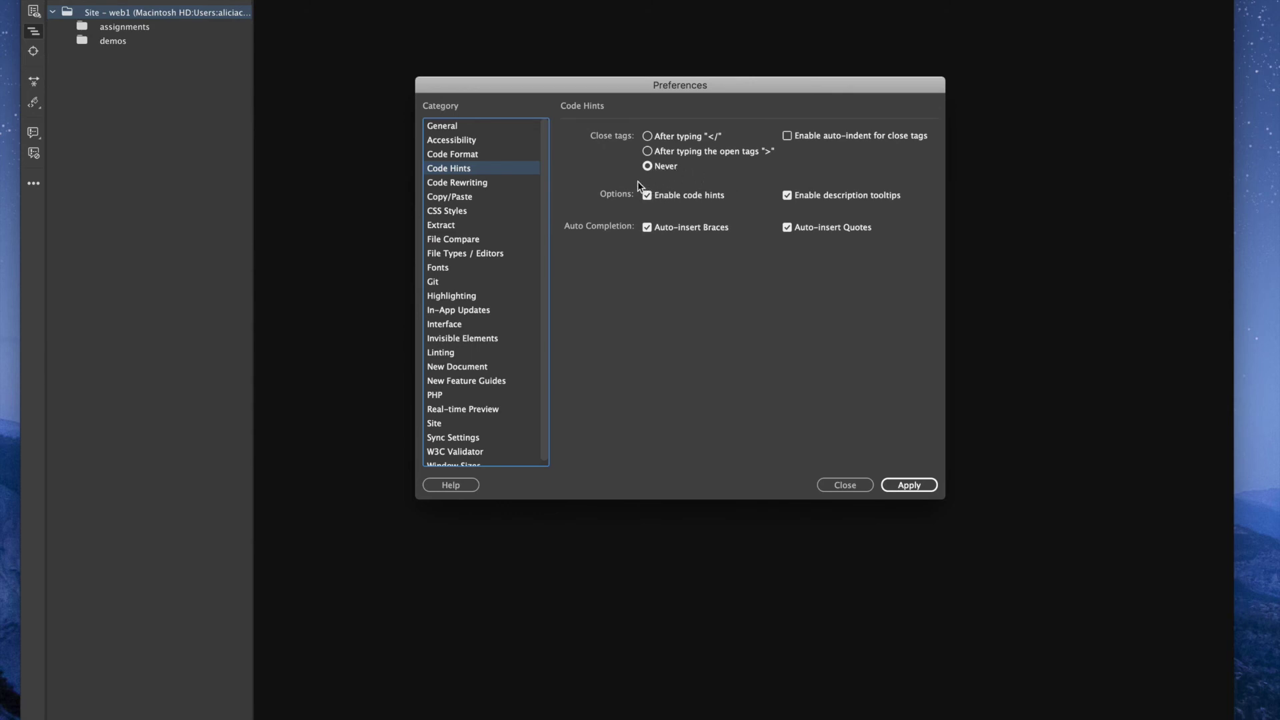
click(471, 156)
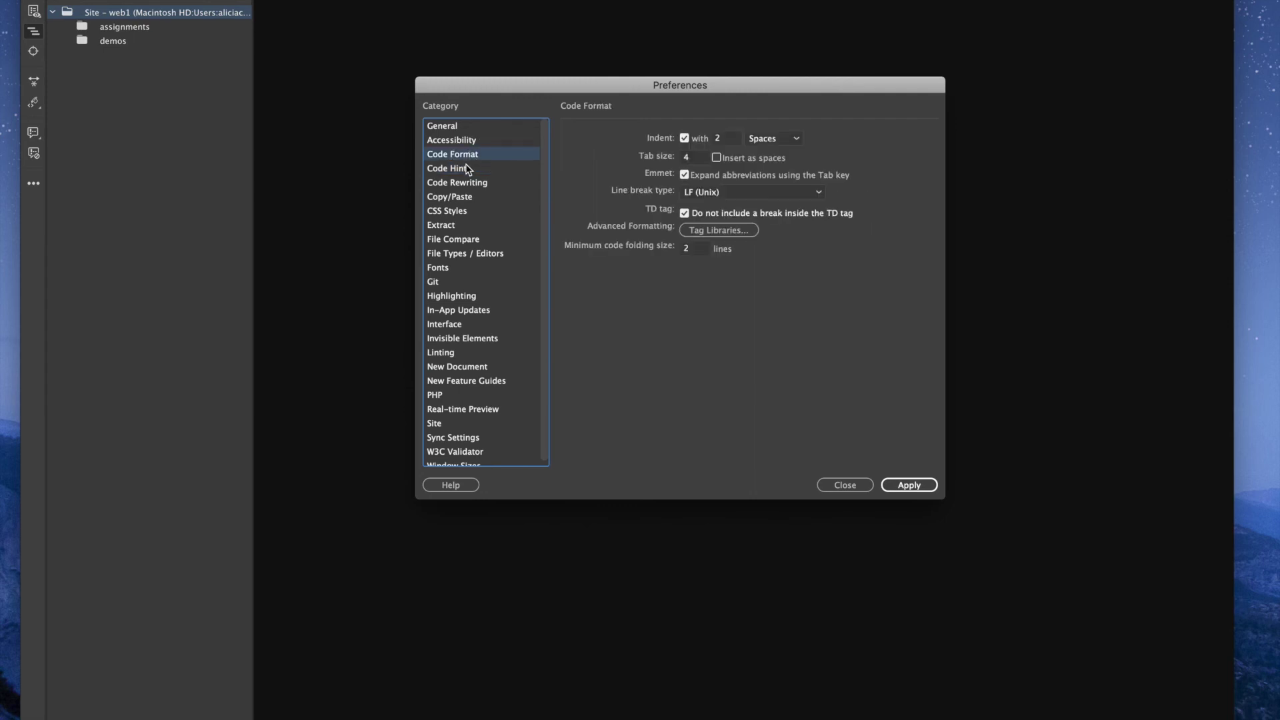
click(446, 270)
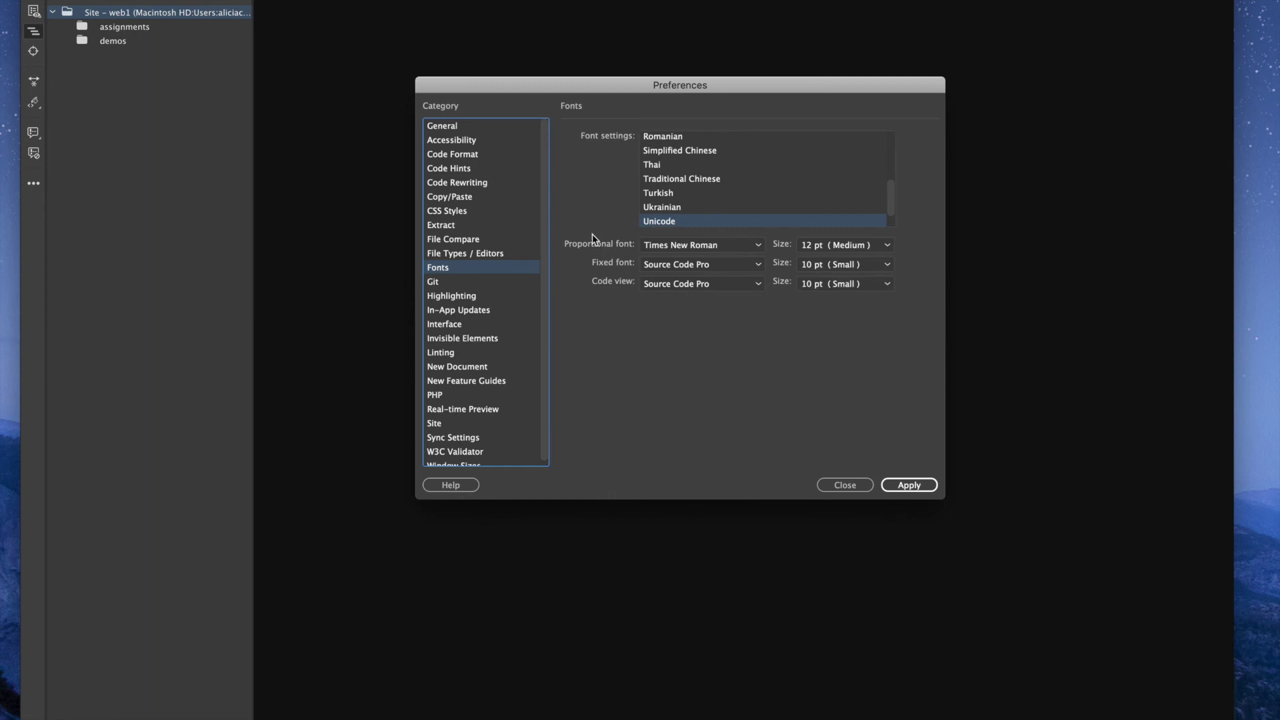
click(909, 485)
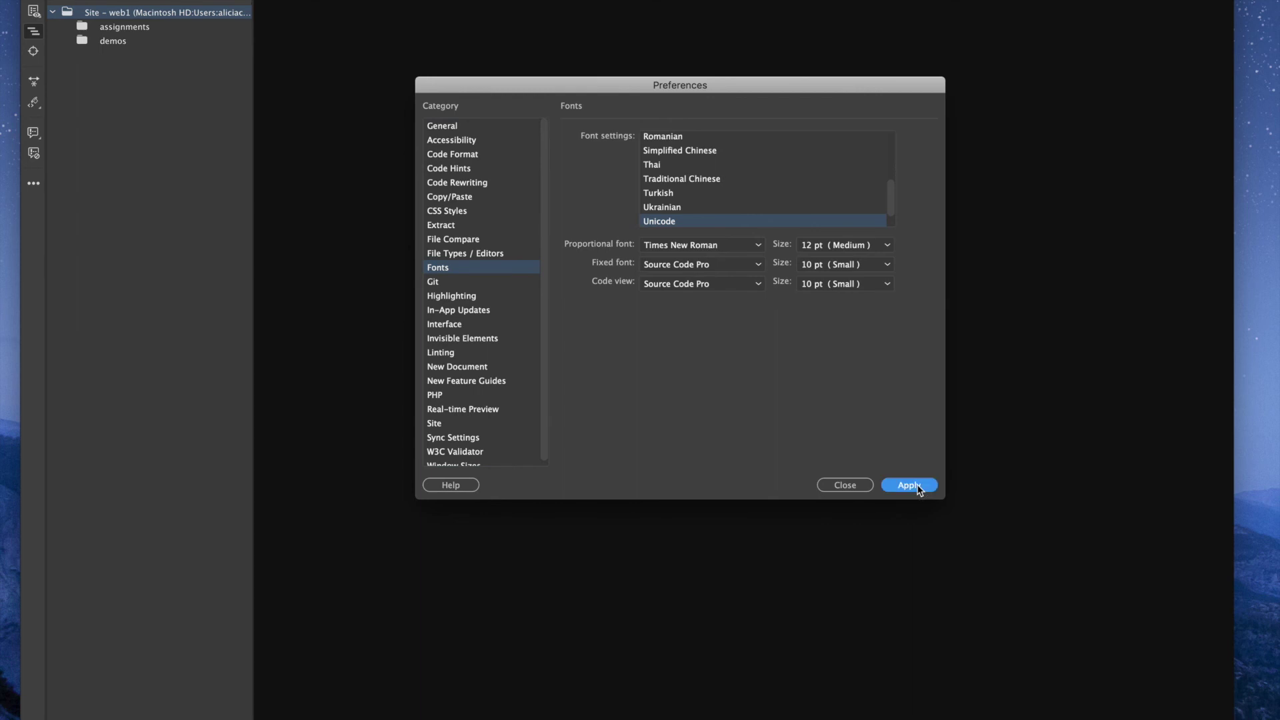
click(853, 485)
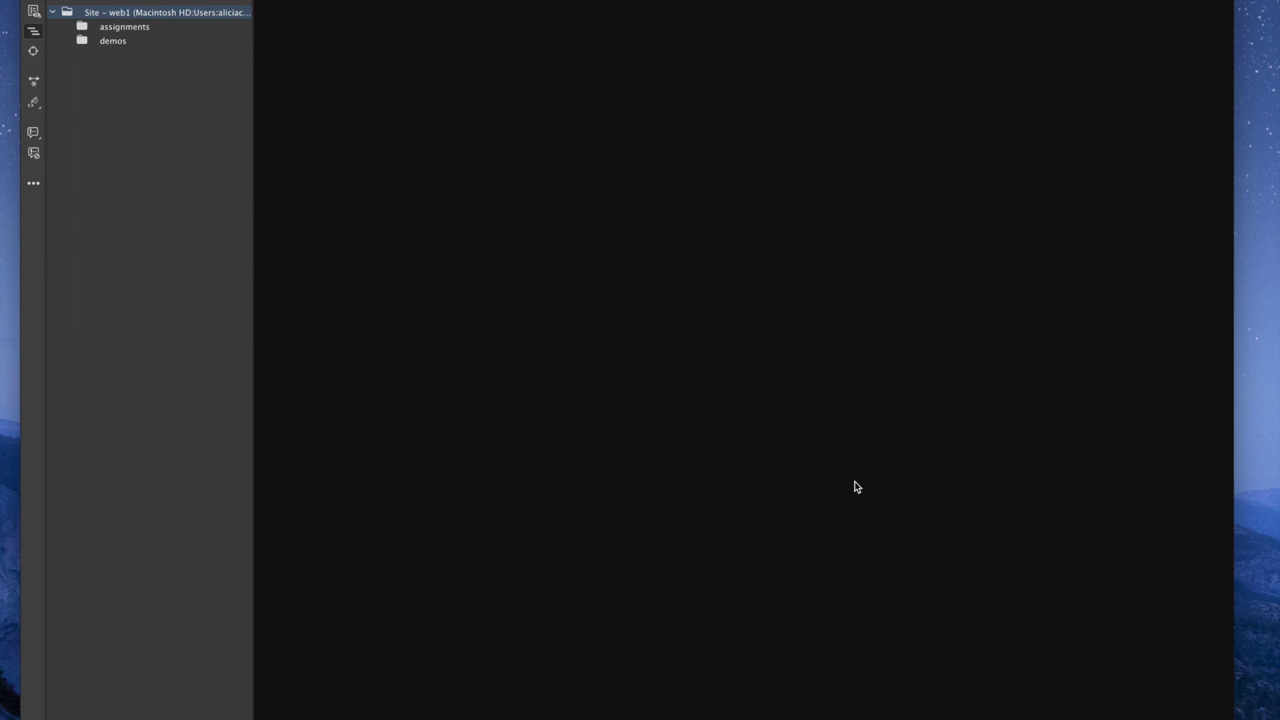